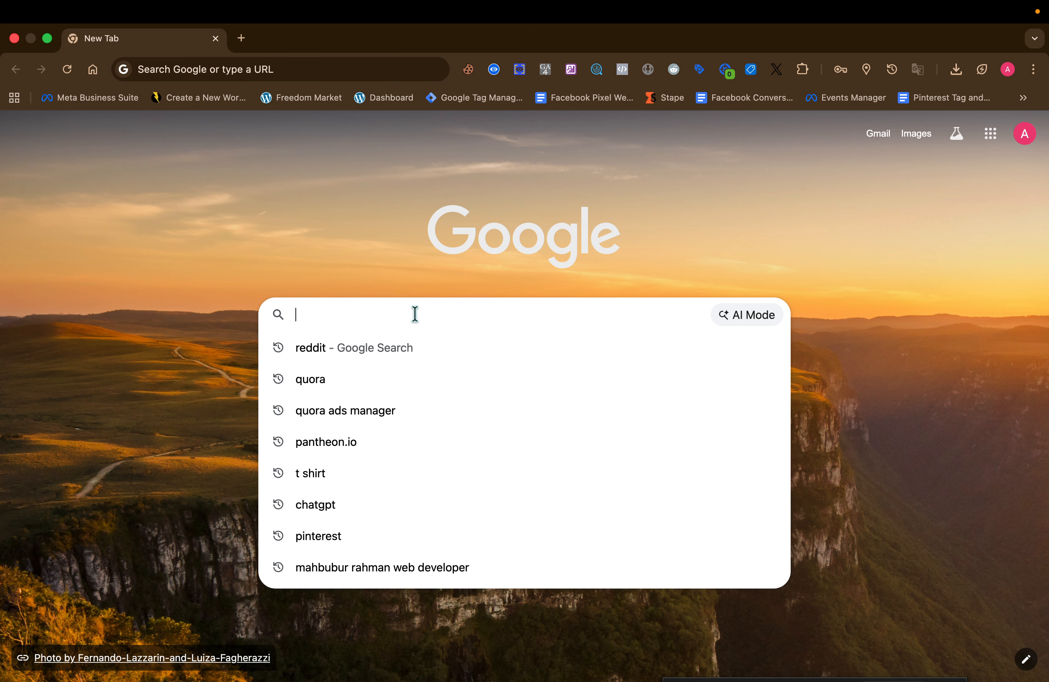
# - Open ads.reddit.com and start registering a new Reddit Ads account
pyautogui.write('ads.reddit')
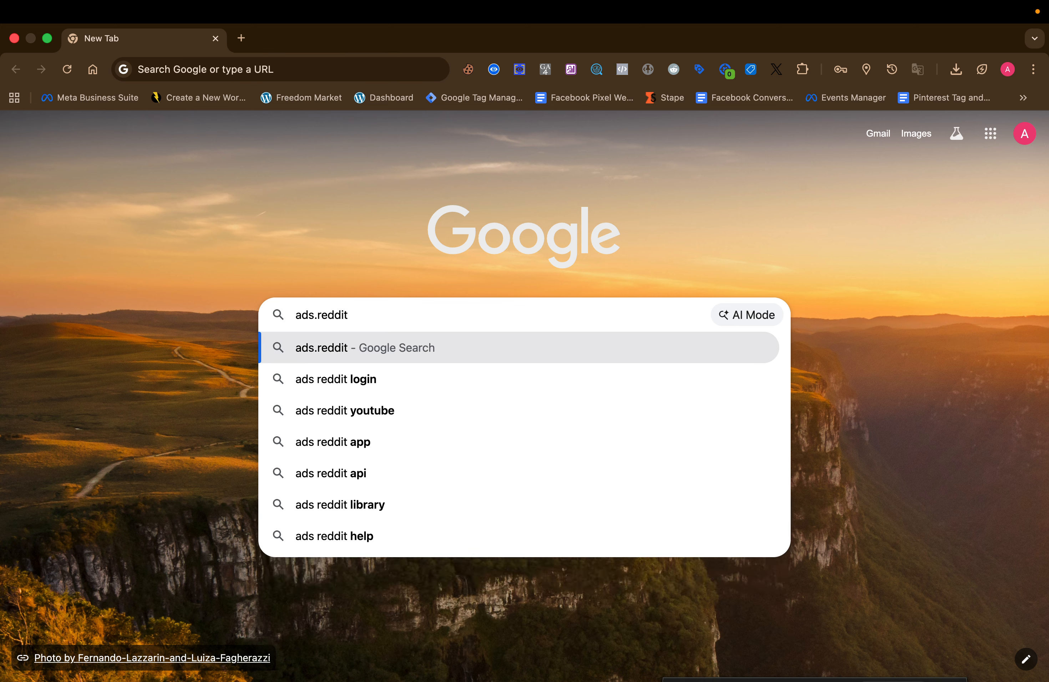
pyautogui.write('.com')
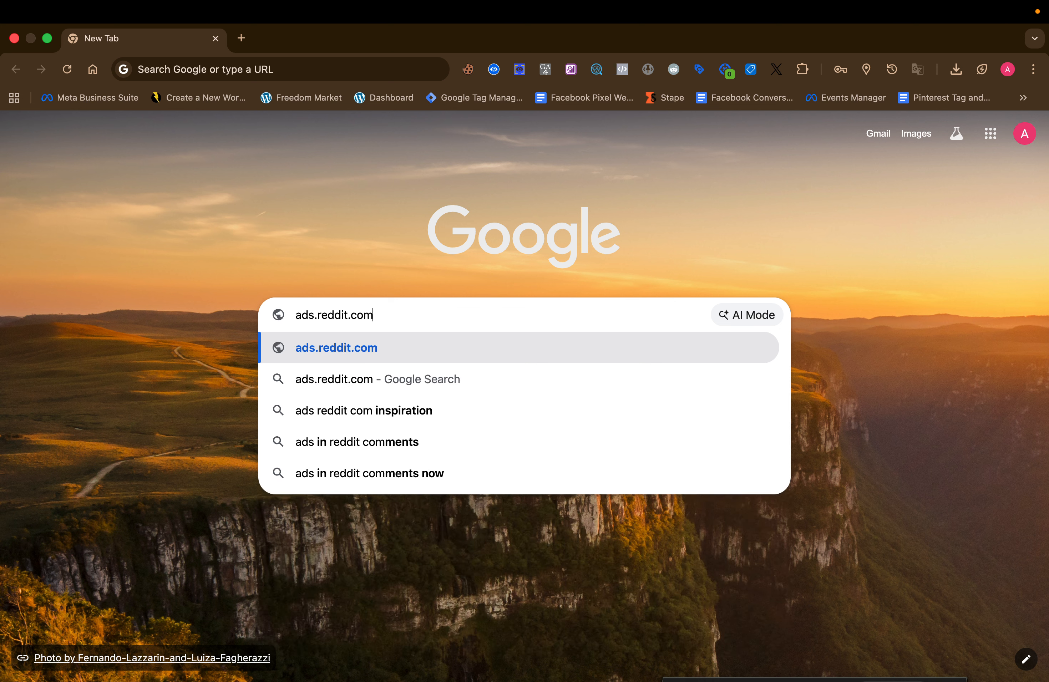
pyautogui.press('Return')
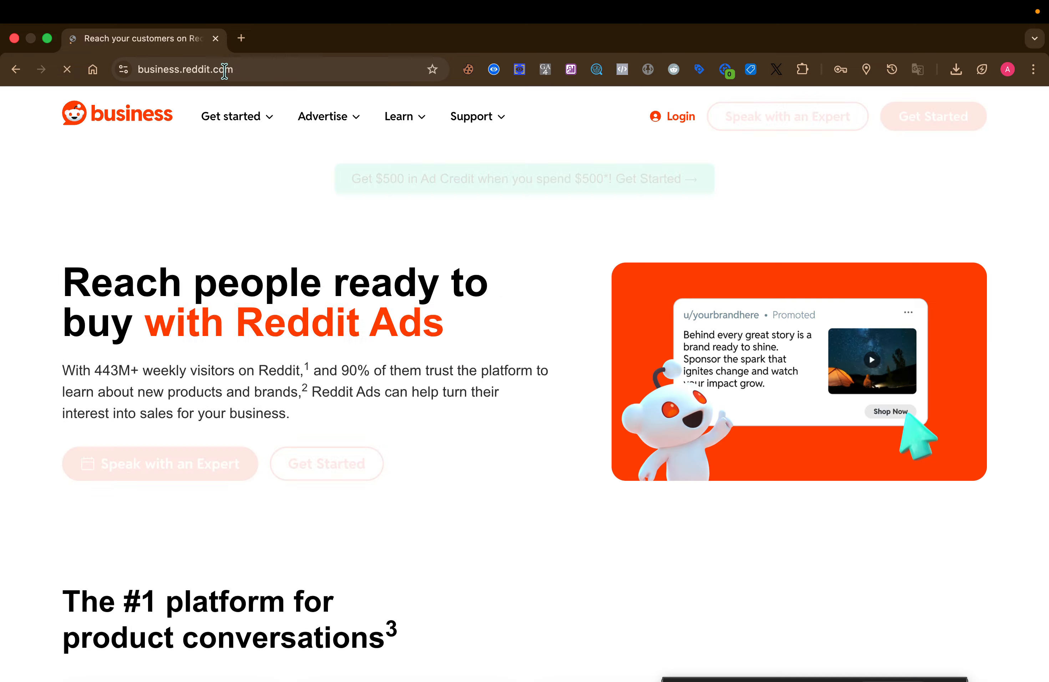
pyautogui.moveTo(248, 116)
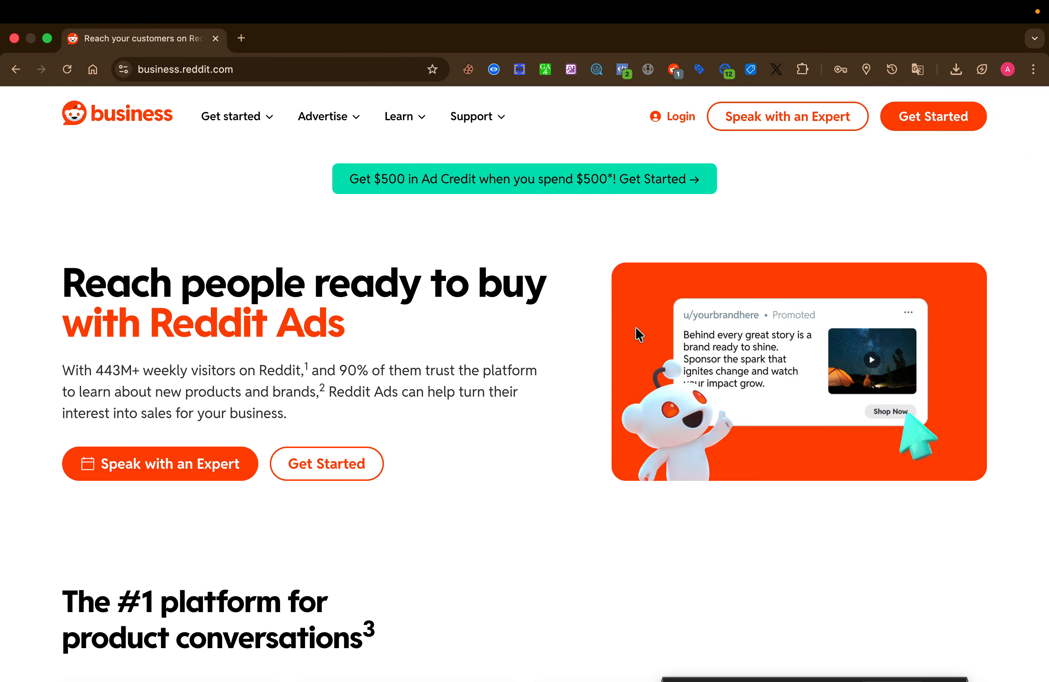
pyautogui.click(946, 121)
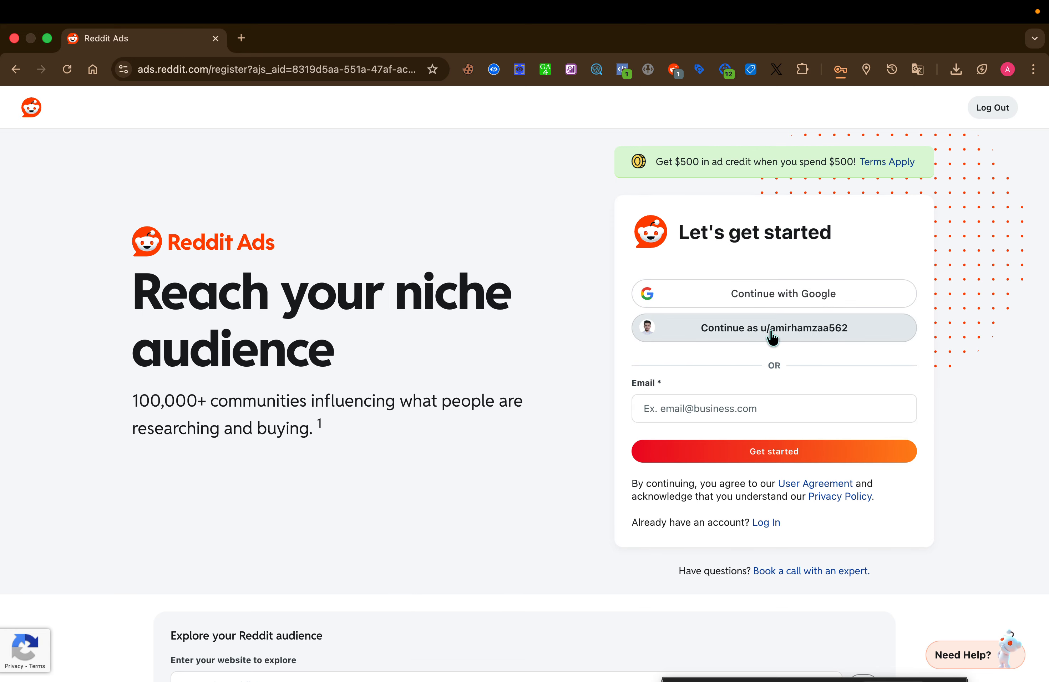
# - Fill in the e-mail address on the sign-up form and submit it
pyautogui.click(720, 407)
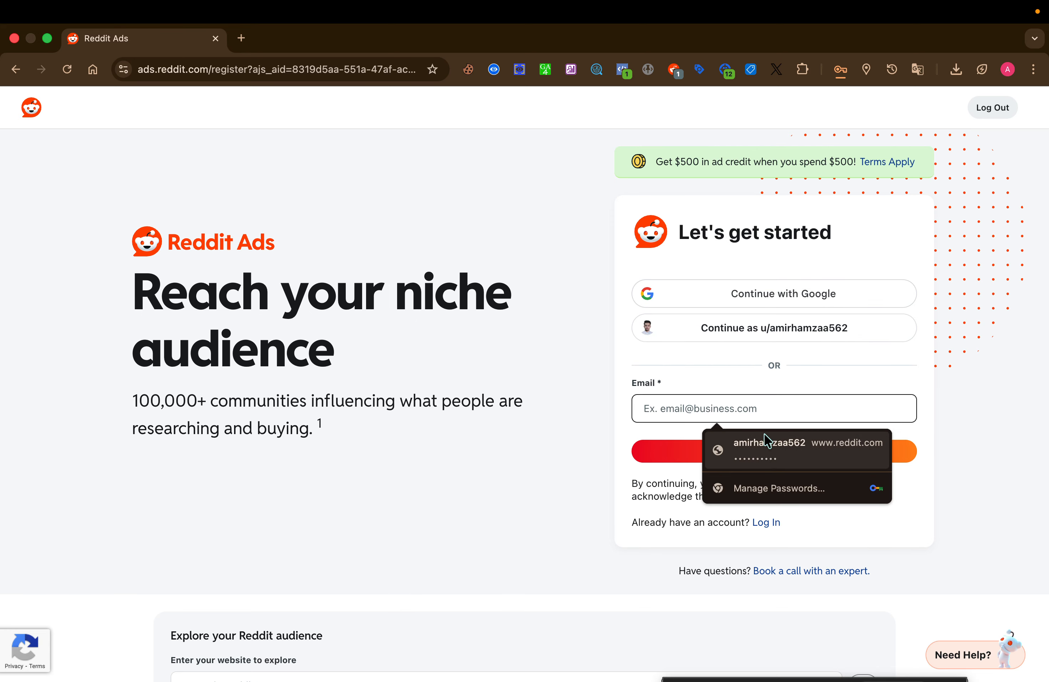
pyautogui.click(773, 459)
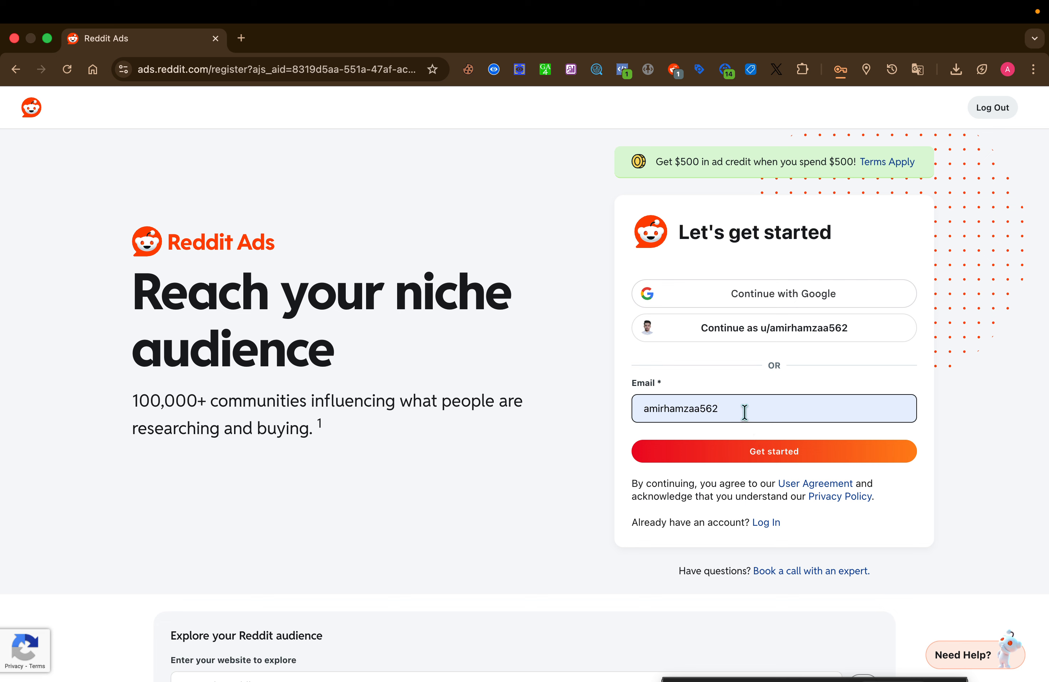
pyautogui.press('Return')
pyautogui.write('@')
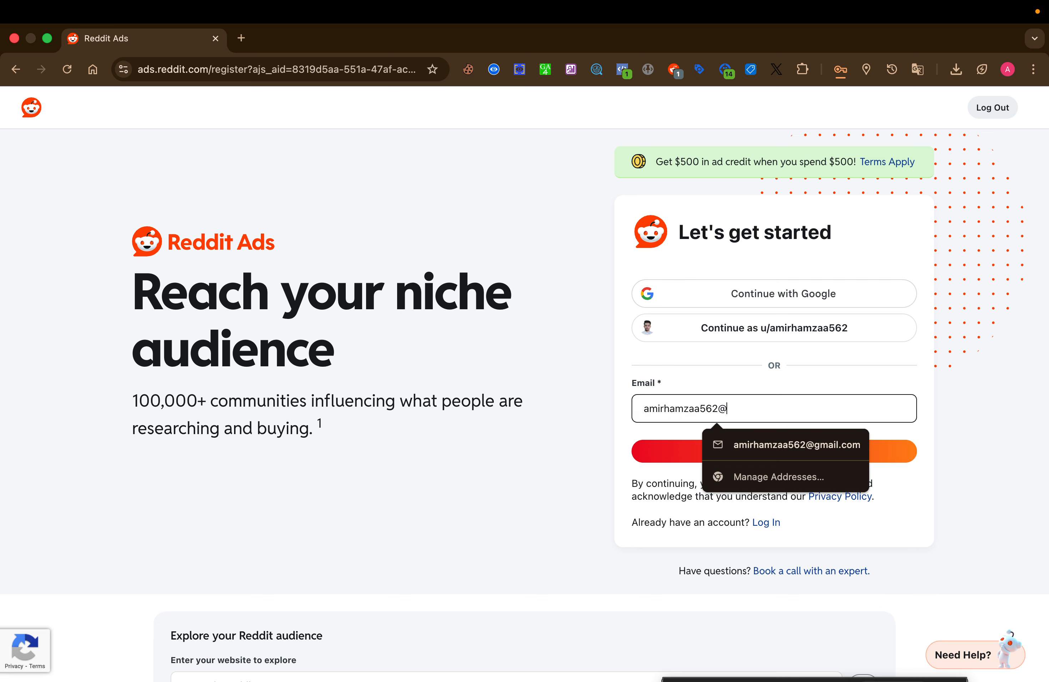
pyautogui.write('gmail.com')
pyautogui.click(900, 454)
# - Set the business name to Star Watch and enter the account password
pyautogui.click(429, 339)
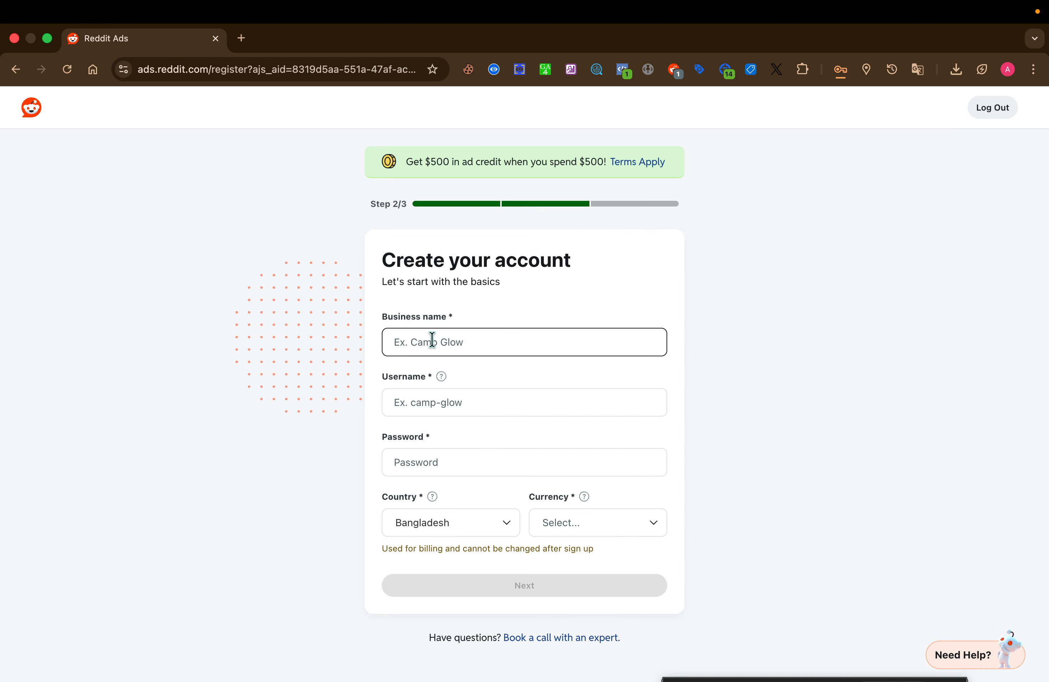
pyautogui.click(432, 340)
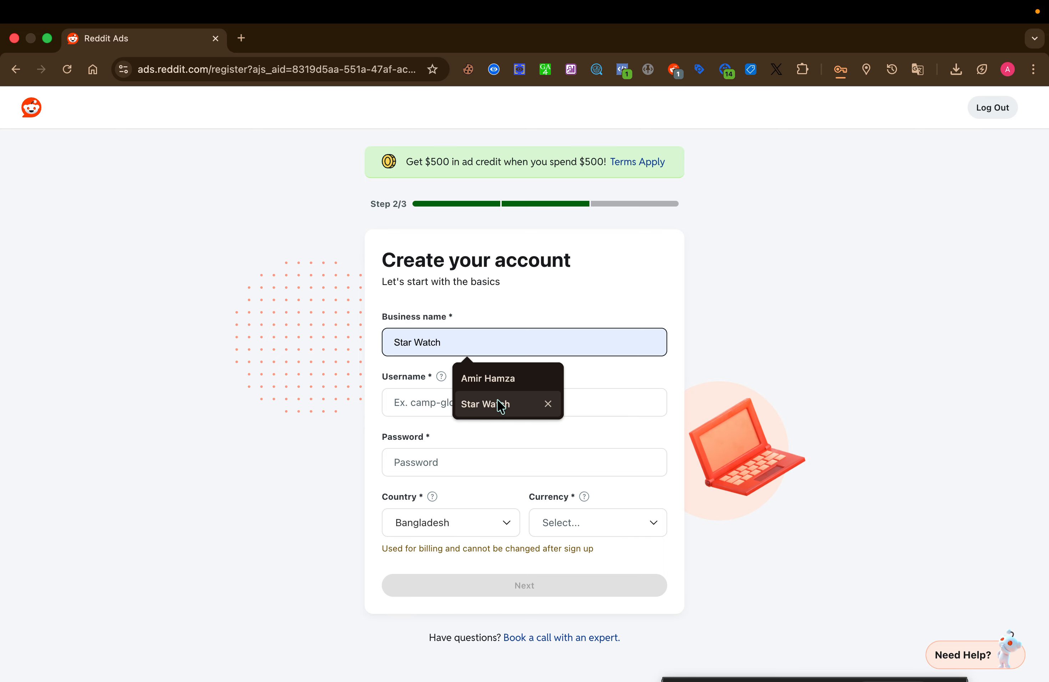
pyautogui.click(503, 411)
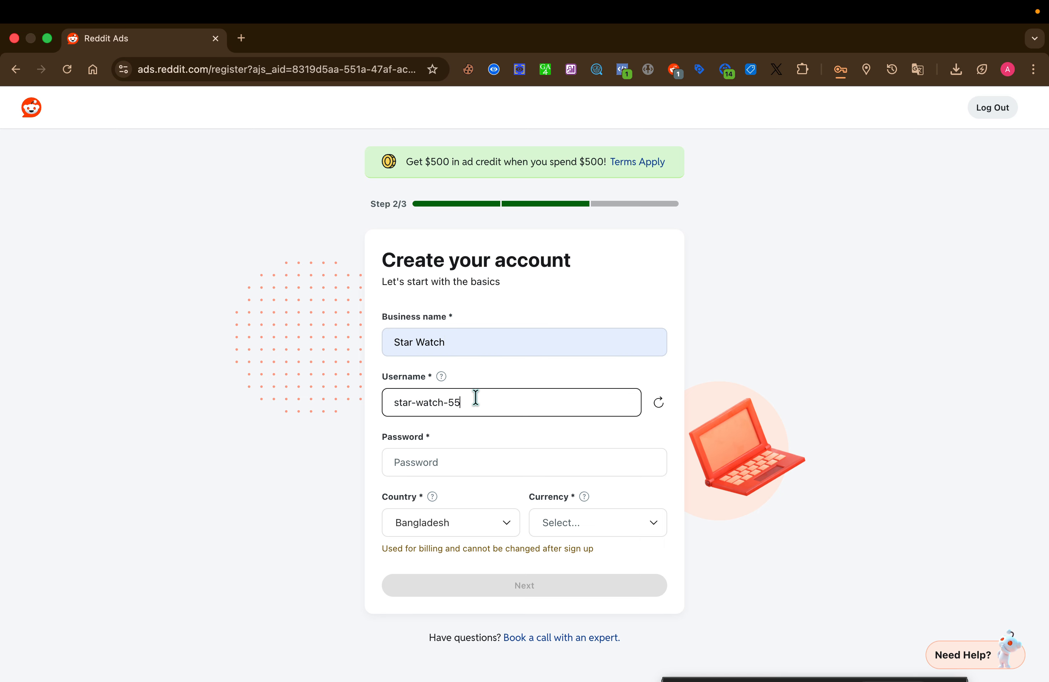
pyautogui.click(460, 460)
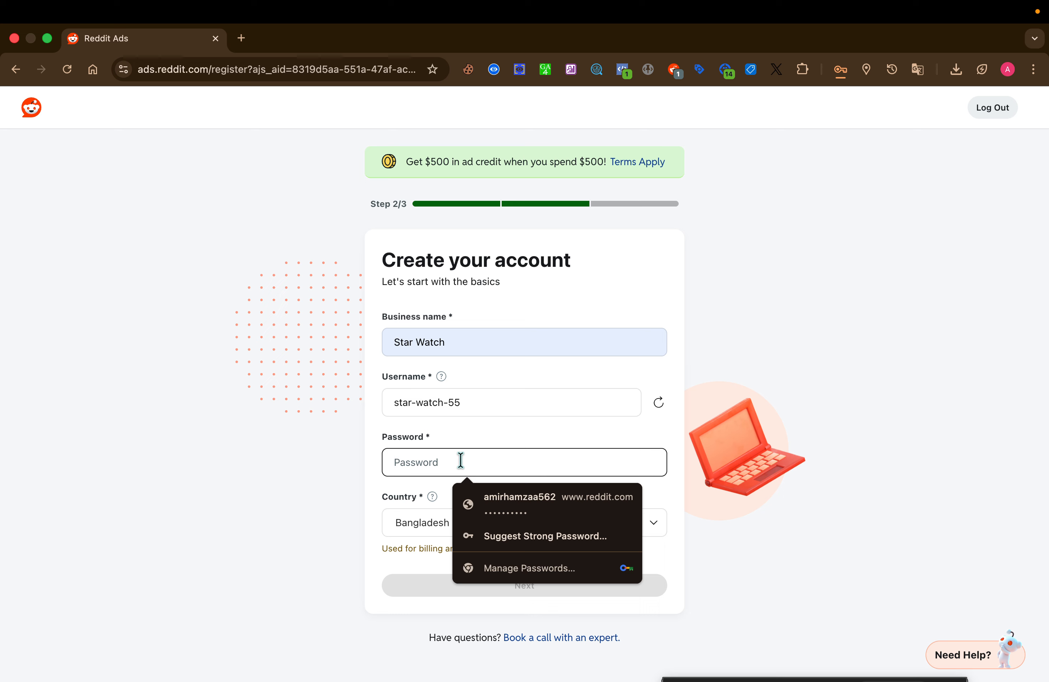
pyautogui.write('•••••••')
pyautogui.click(658, 497)
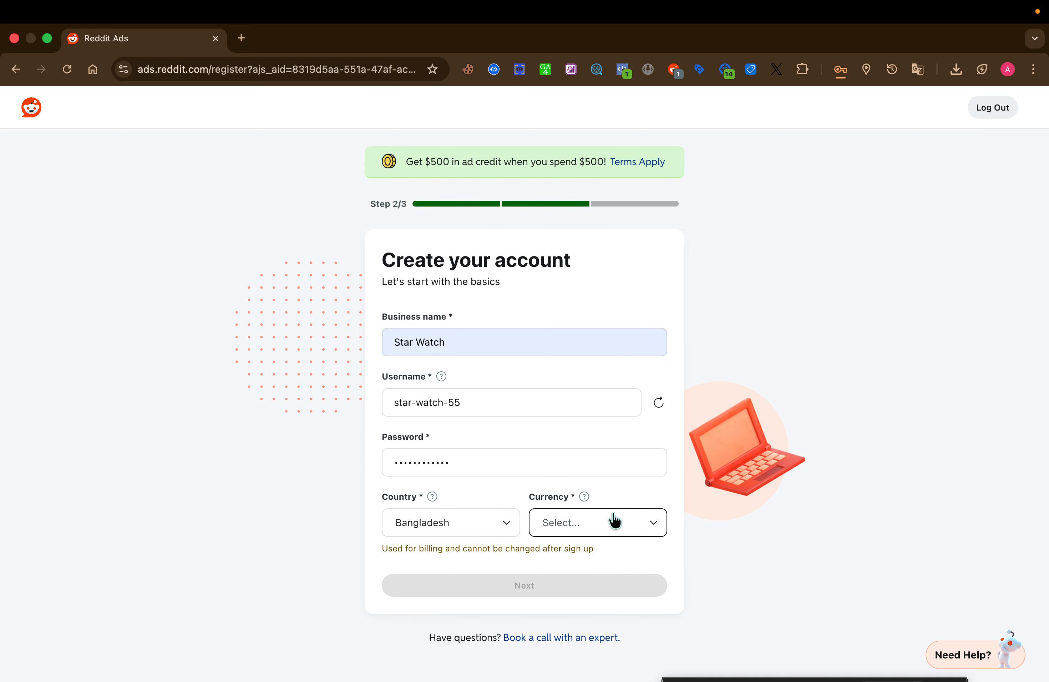
# - Set the account currency to USD $, then submit the basic details and save the login in the browser
pyautogui.click(629, 523)
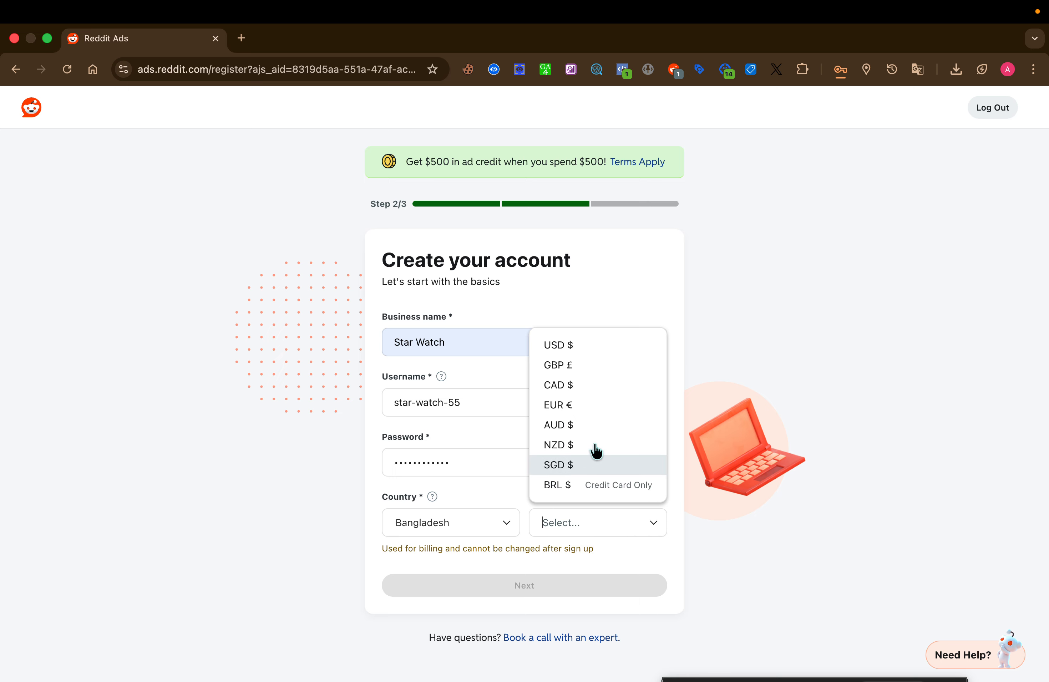
pyautogui.click(594, 356)
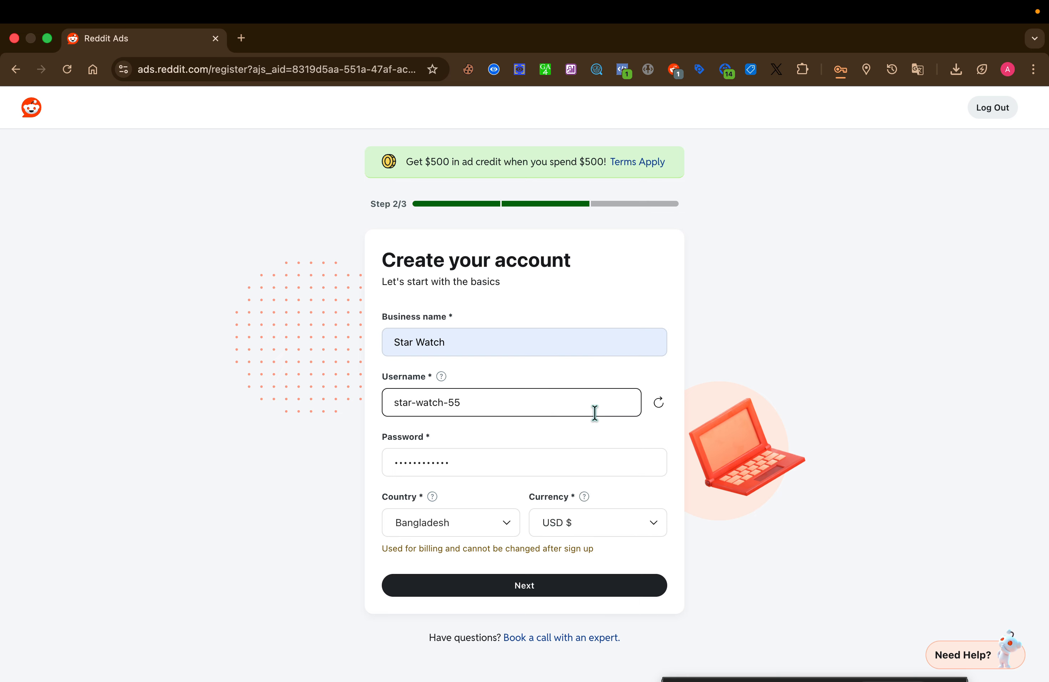
pyautogui.click(553, 590)
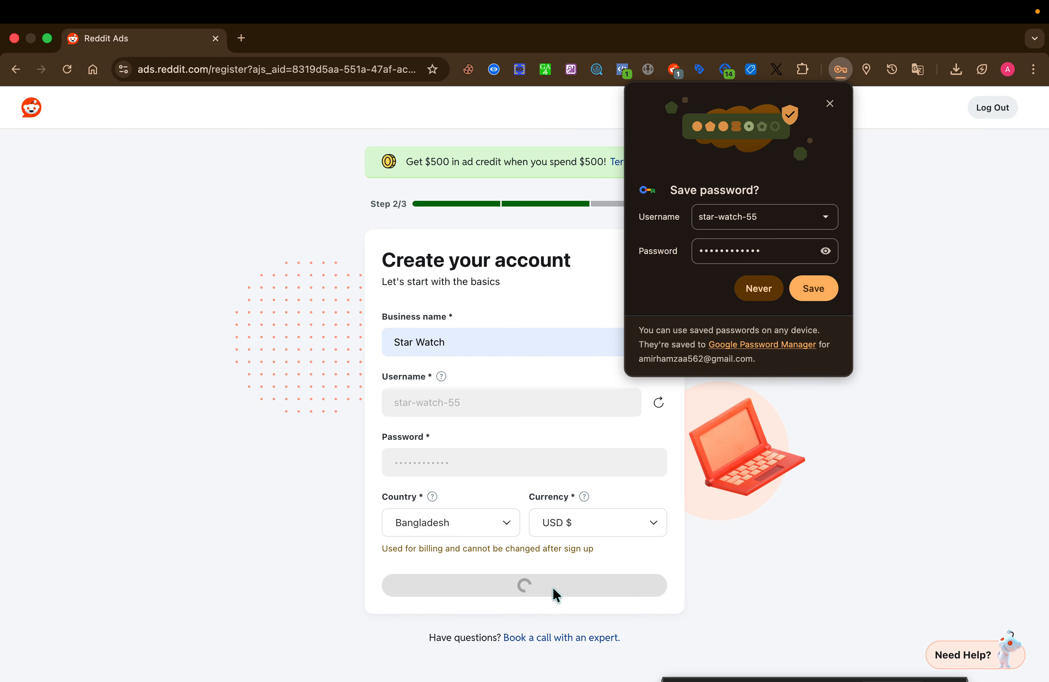
pyautogui.click(815, 288)
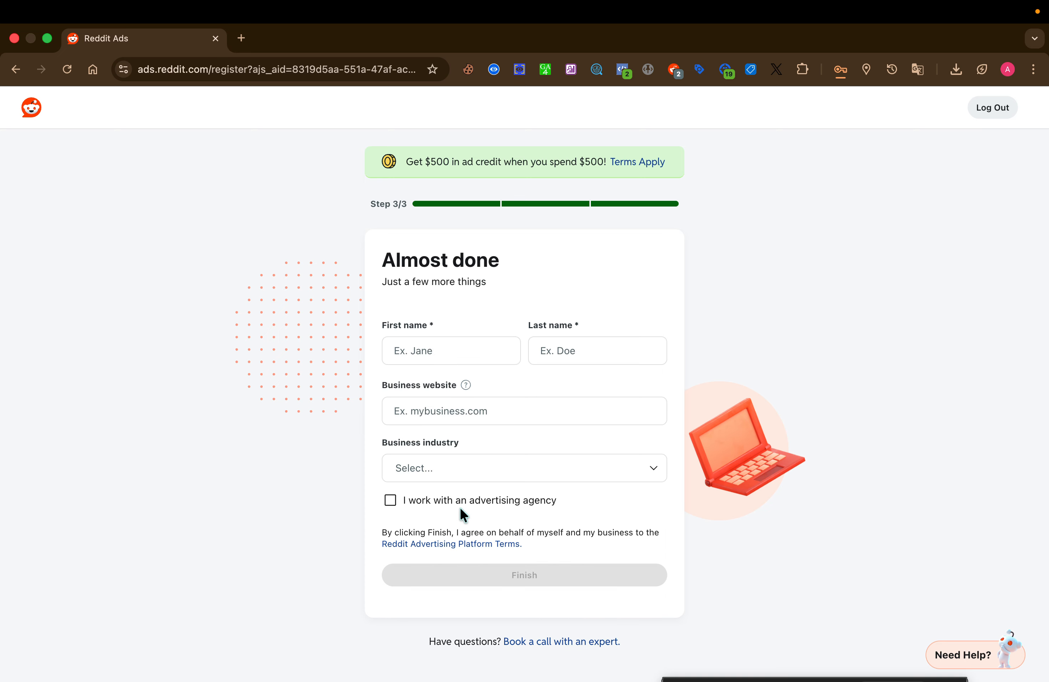
pyautogui.click(448, 348)
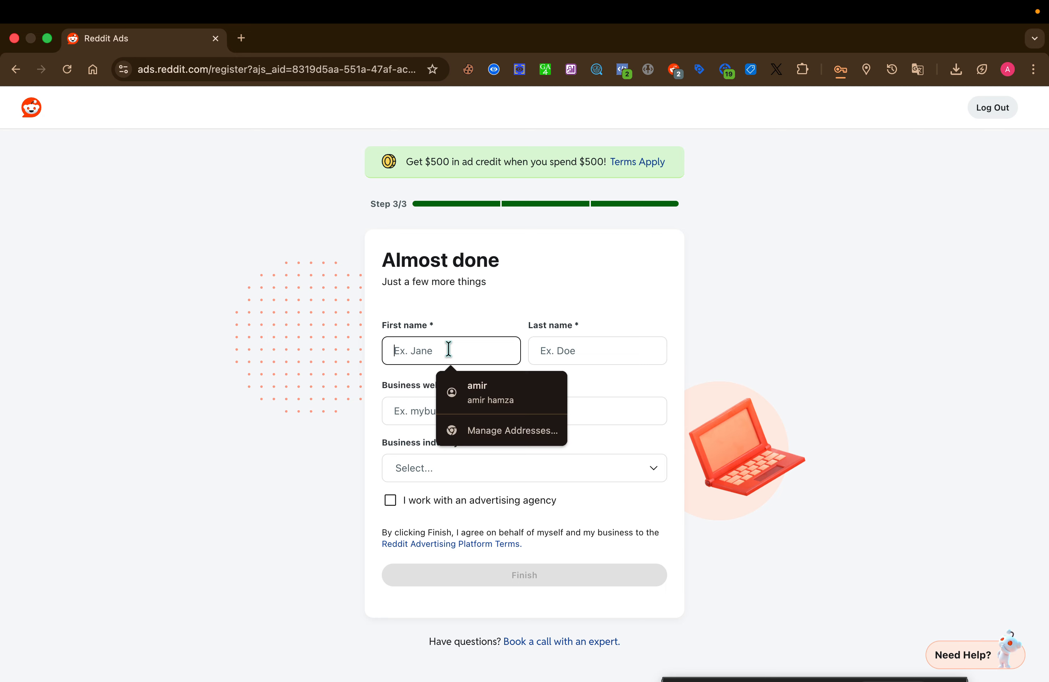
pyautogui.click(472, 383)
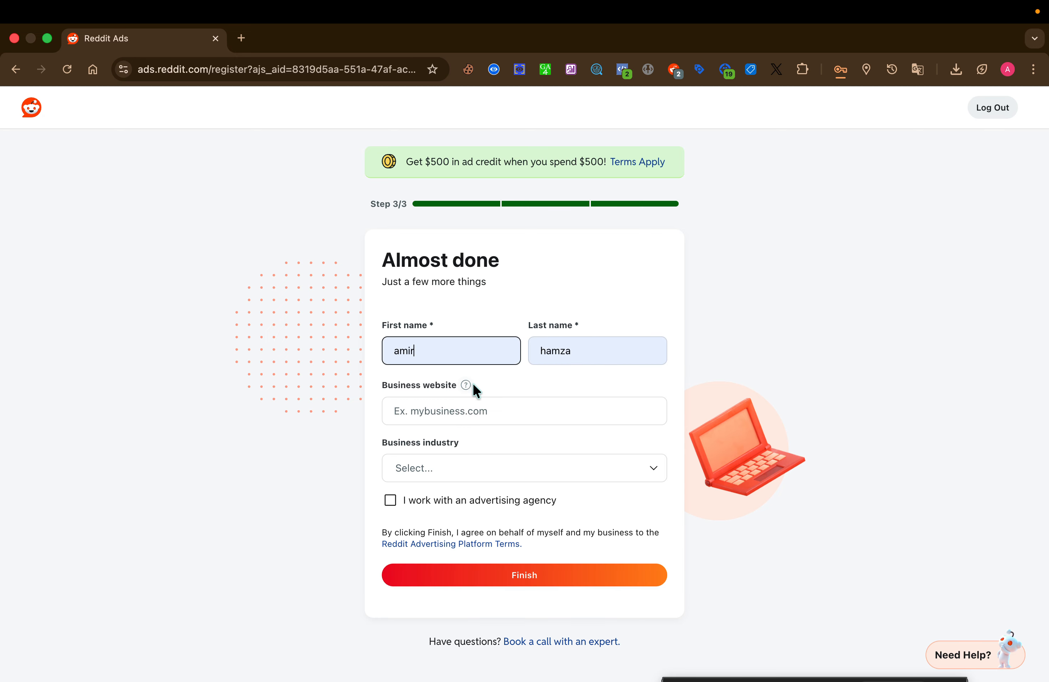
pyautogui.click(454, 411)
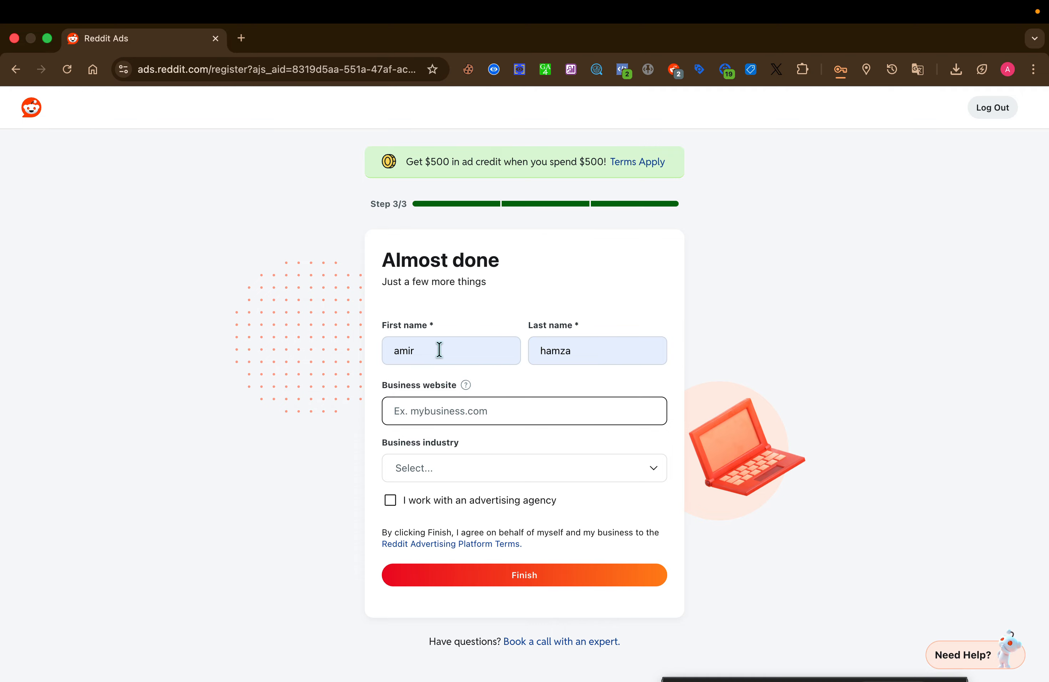
pyautogui.click(242, 38)
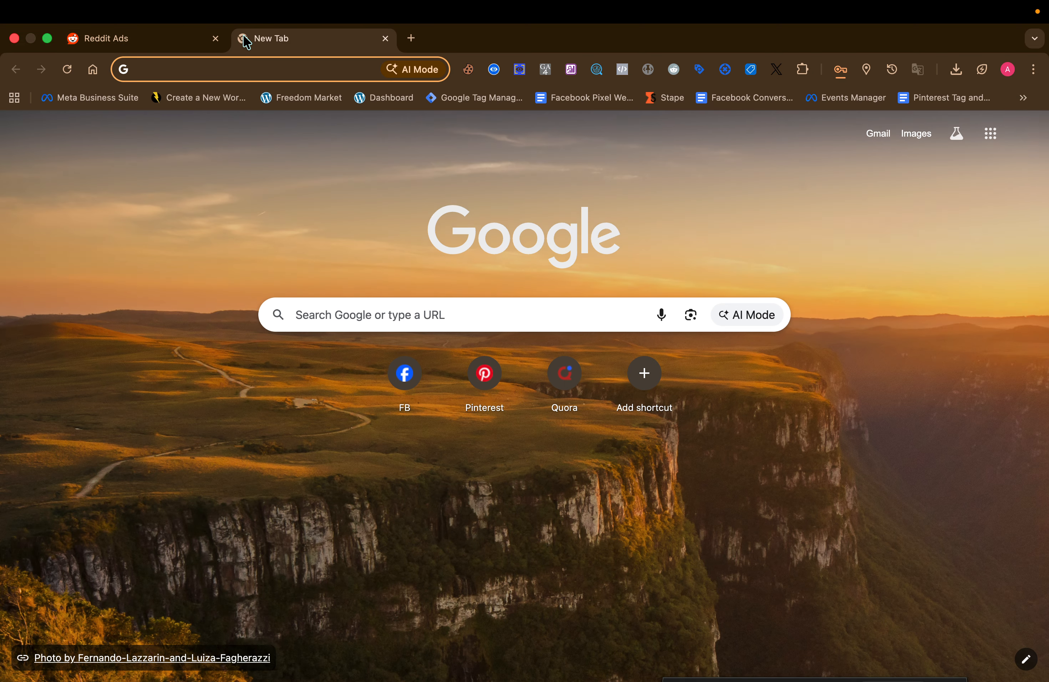
pyautogui.click(358, 102)
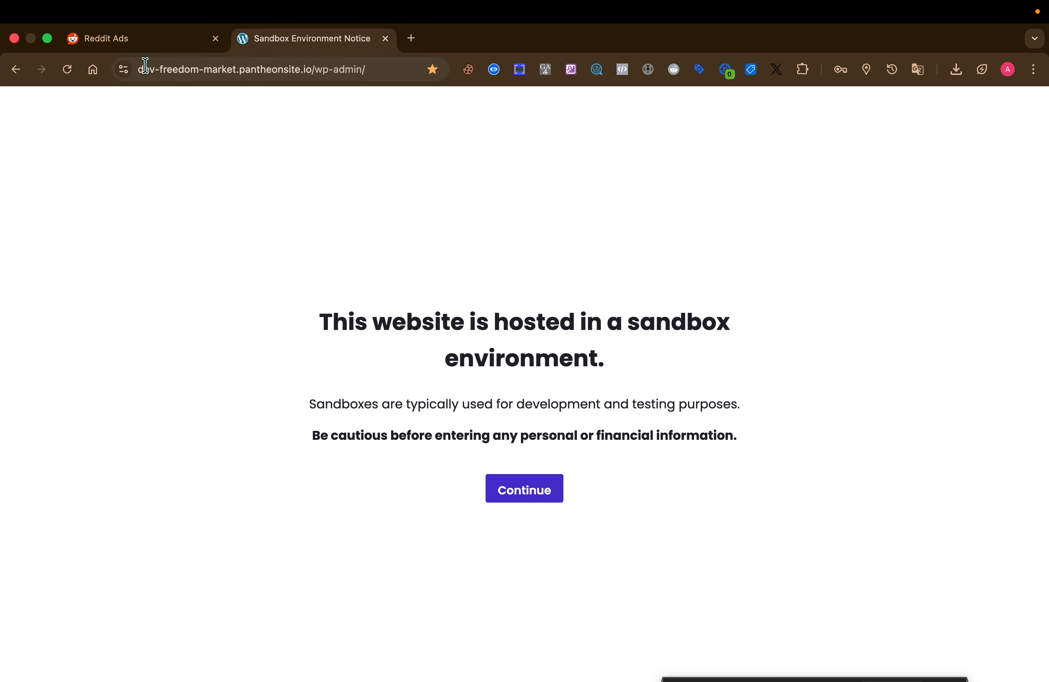
pyautogui.moveTo(138, 70); pyautogui.dragTo(309, 73)
pyautogui.press('super+c')
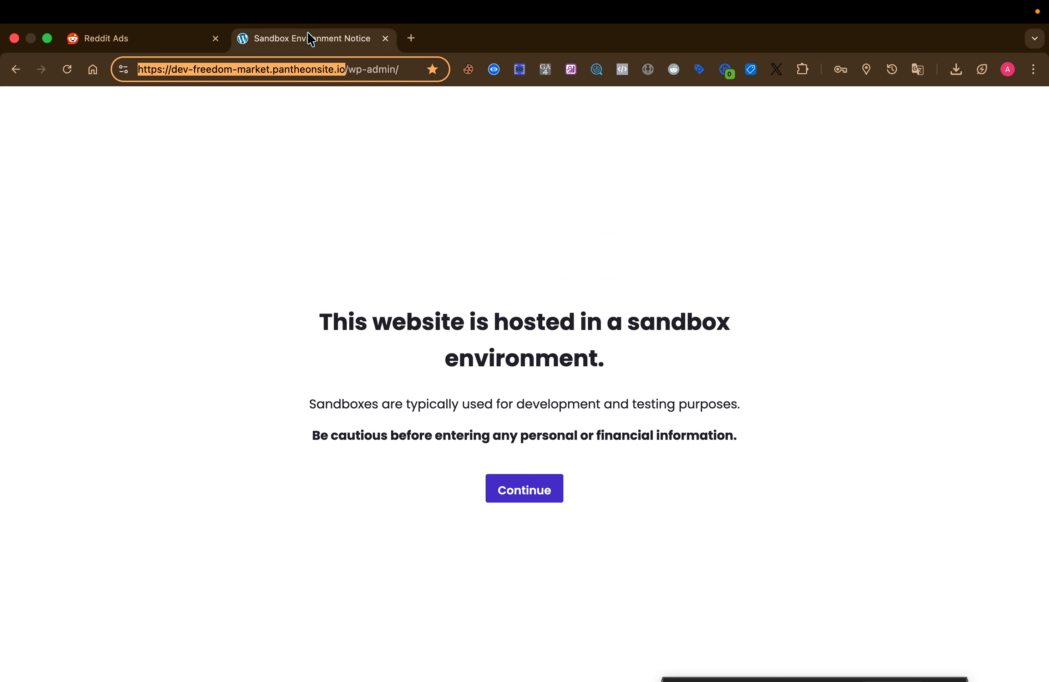
pyautogui.click(166, 39)
pyautogui.press('super+v')
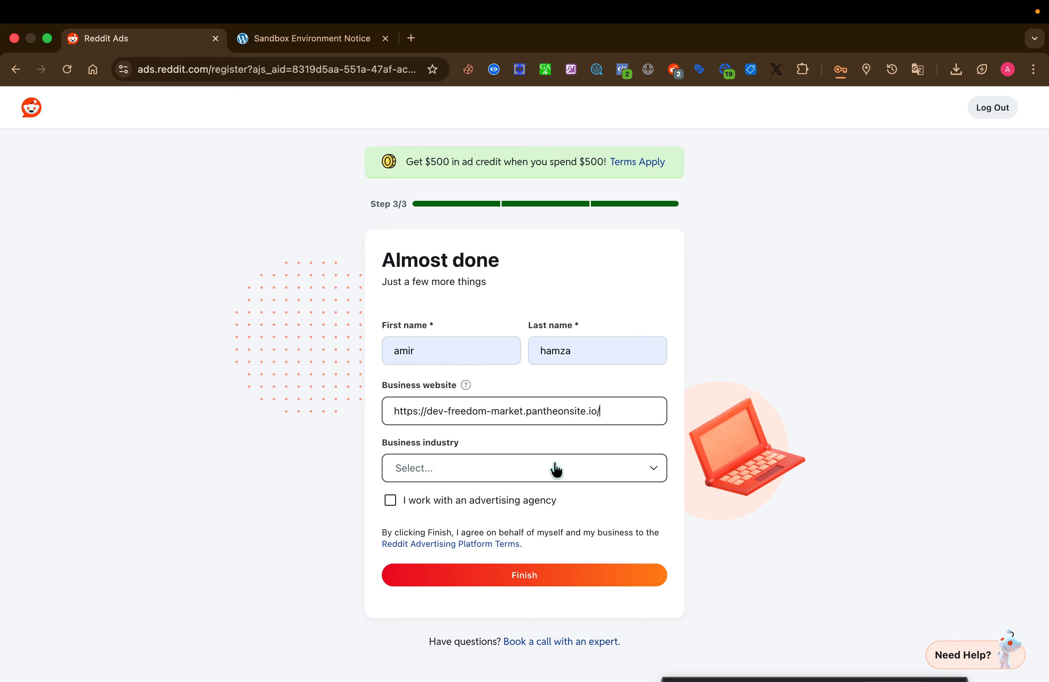
# - Set the business industry to Retail & eCommerce
pyautogui.click(565, 474)
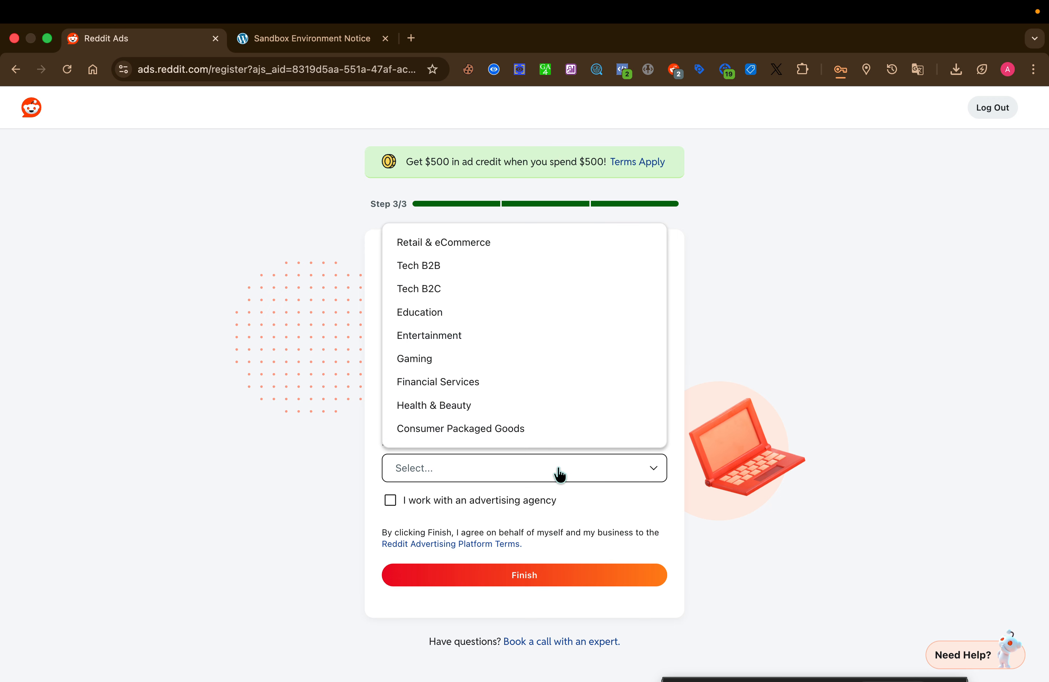
pyautogui.scroll(-2, 503, 298)
pyautogui.scroll(-5, 503, 298)
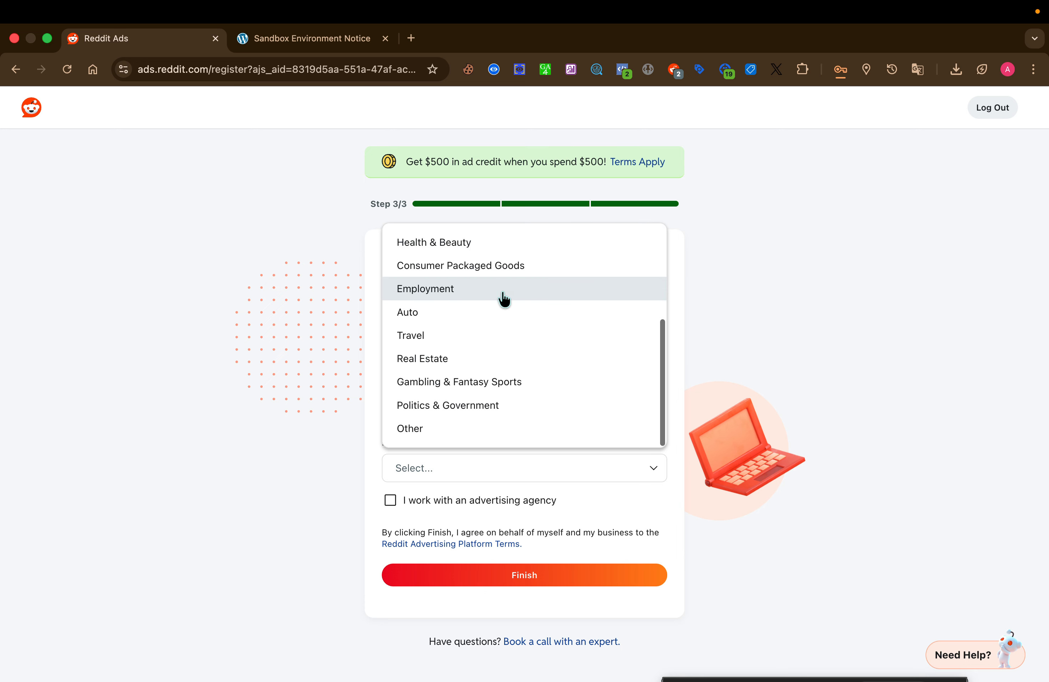
pyautogui.scroll(7, 504, 299)
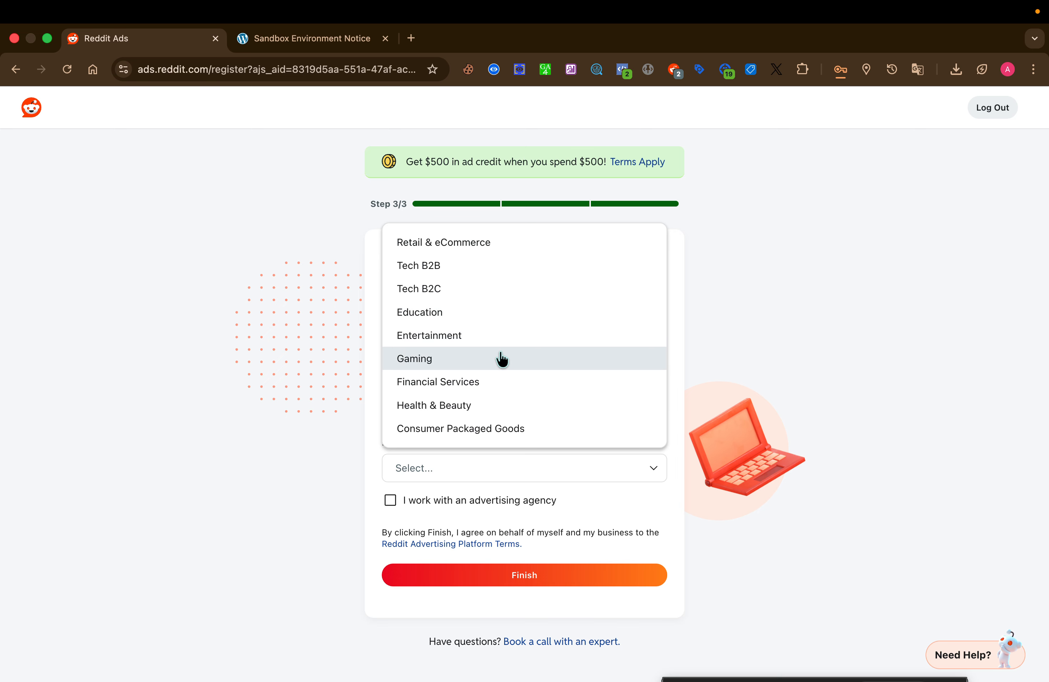
pyautogui.scroll(-1, 498, 358)
pyautogui.scroll(2, 501, 354)
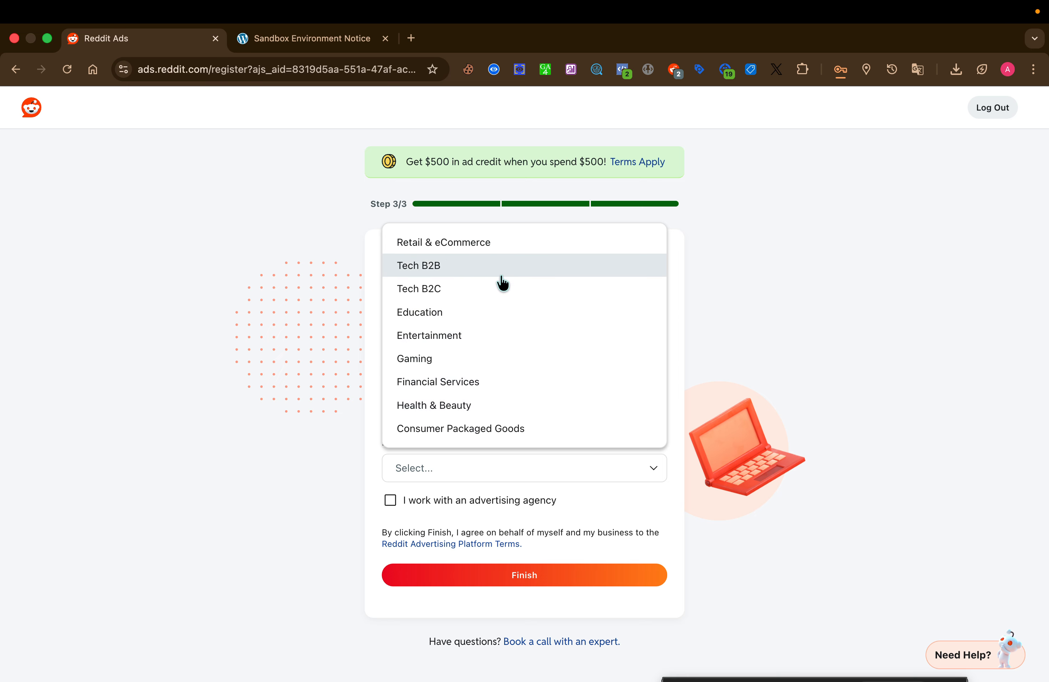
pyautogui.scroll(-5, 503, 283)
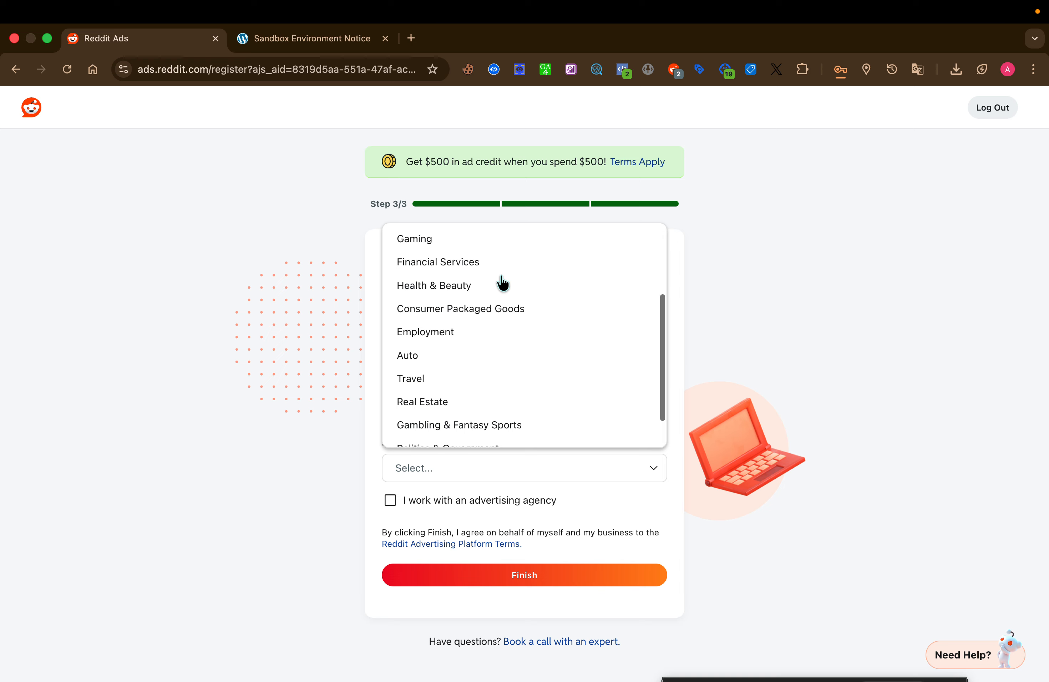
pyautogui.scroll(-1, 503, 283)
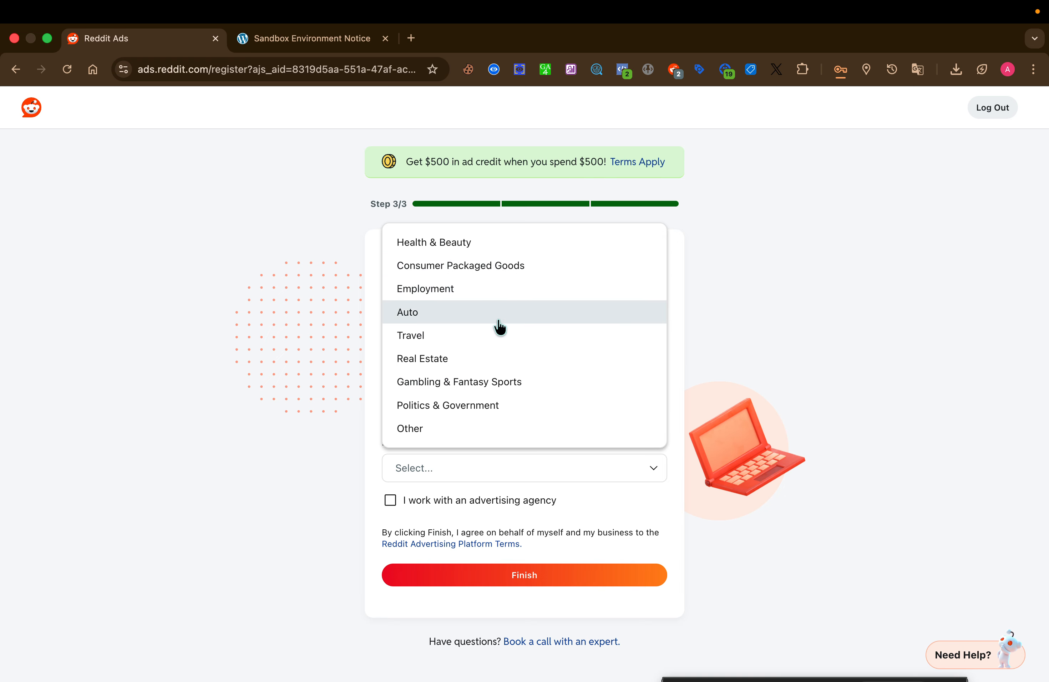
pyautogui.scroll(5, 498, 330)
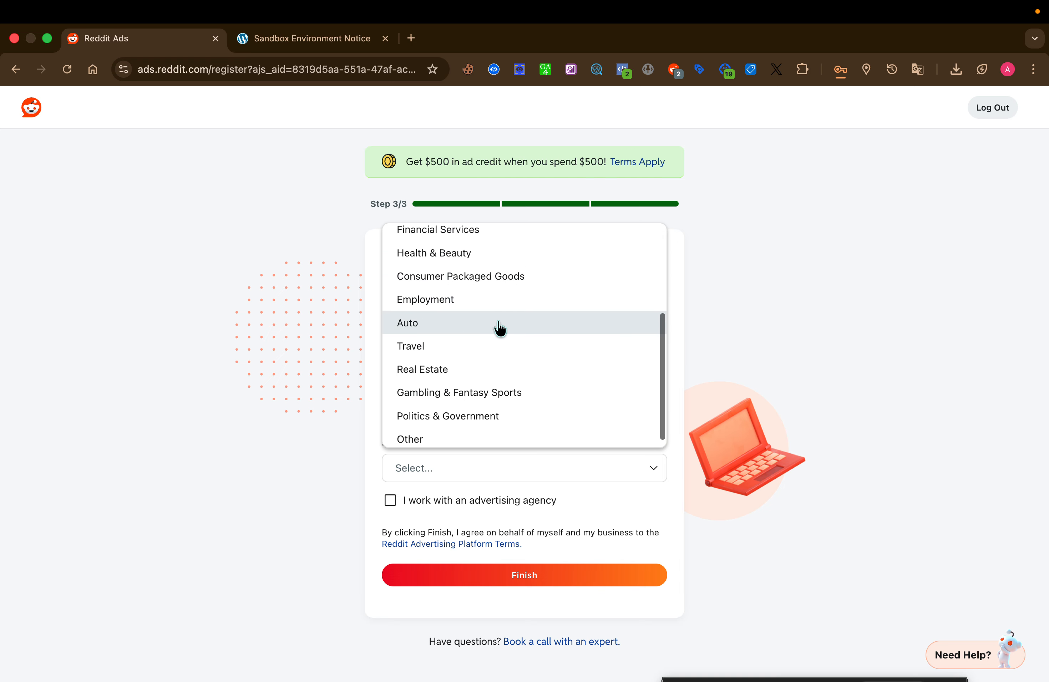
pyautogui.scroll(3, 497, 337)
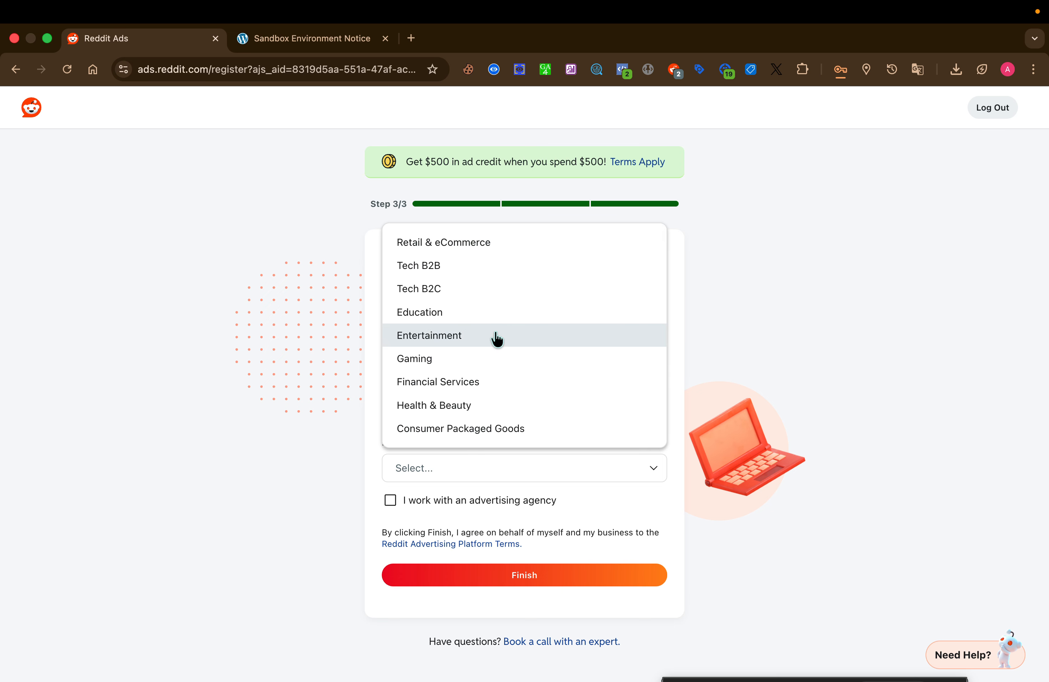
pyautogui.click(494, 244)
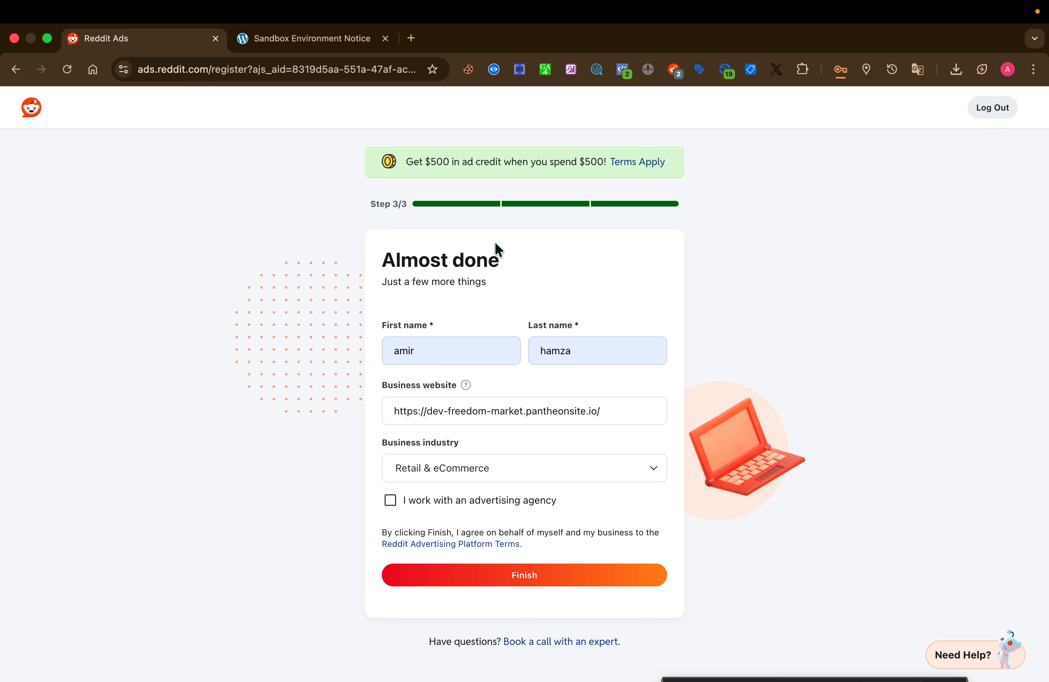
# - Declare working with an advertising agency, with "I work for the business" as the role, and finish the registration
pyautogui.click(390, 501)
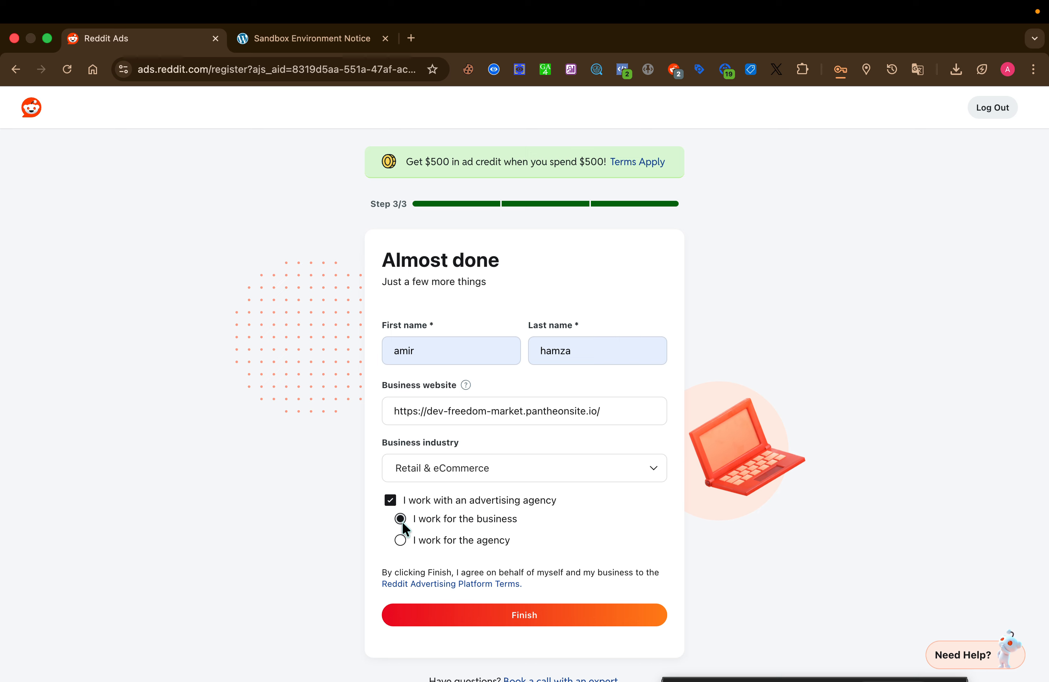
pyautogui.click(485, 618)
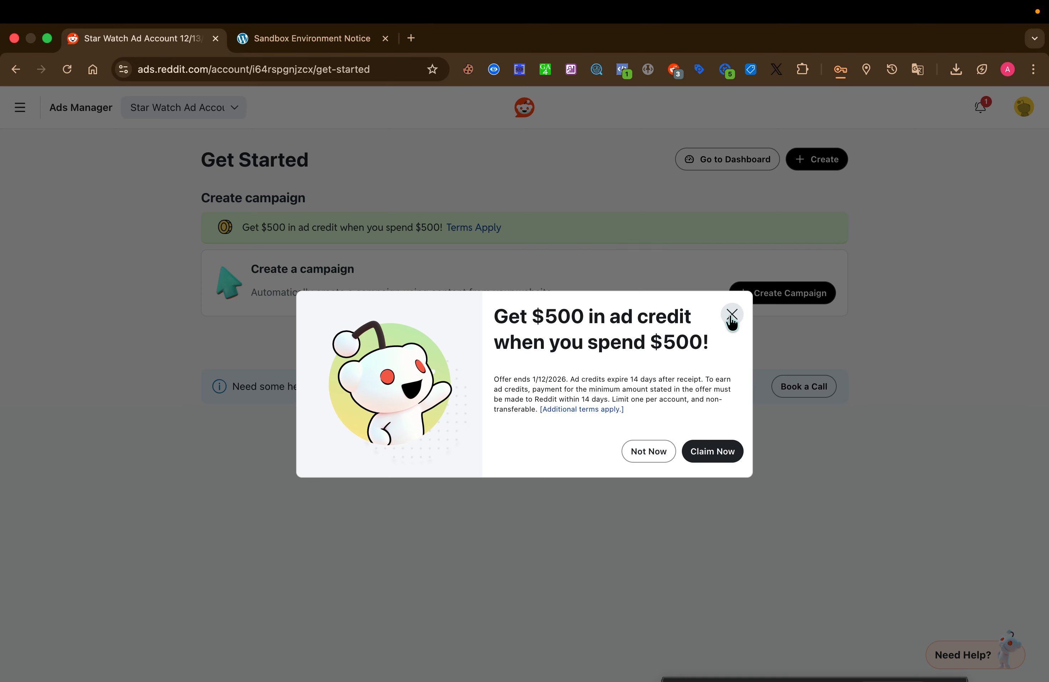
# - Decline the $500 ad credit offer for now and open the Events Manager of the Star Watch ad account
pyautogui.click(655, 454)
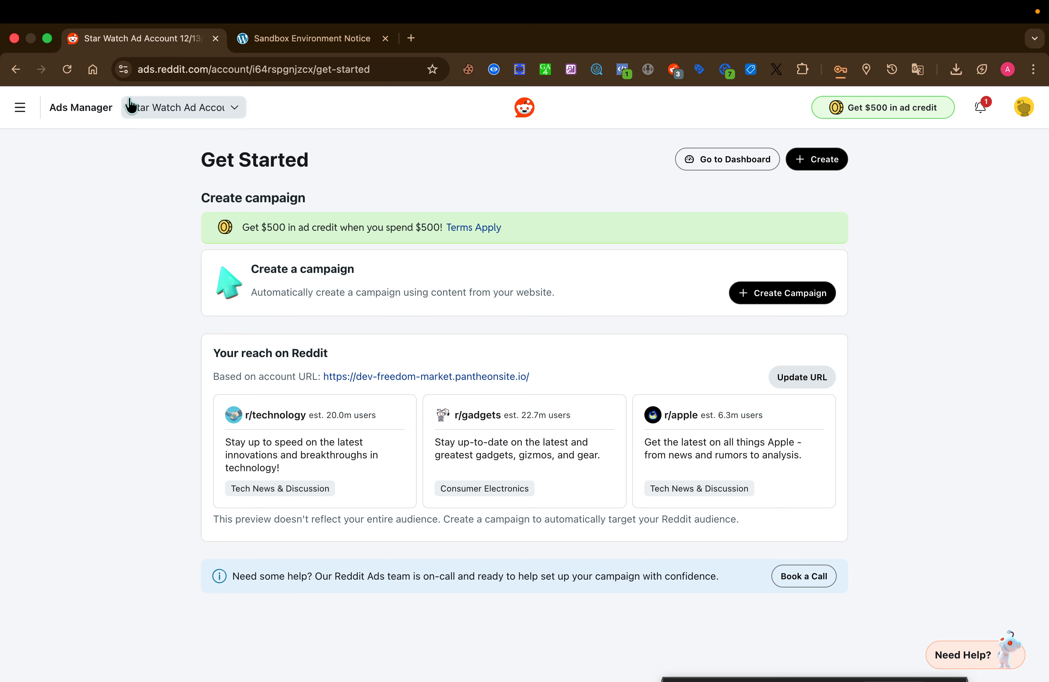
pyautogui.click(20, 108)
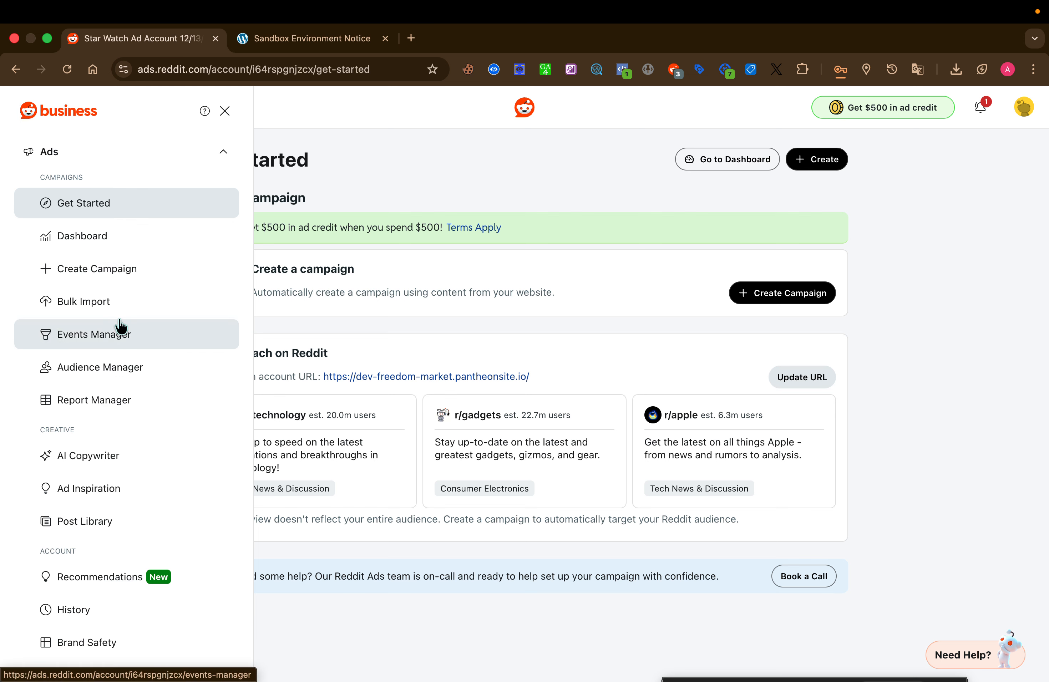
pyautogui.click(118, 341)
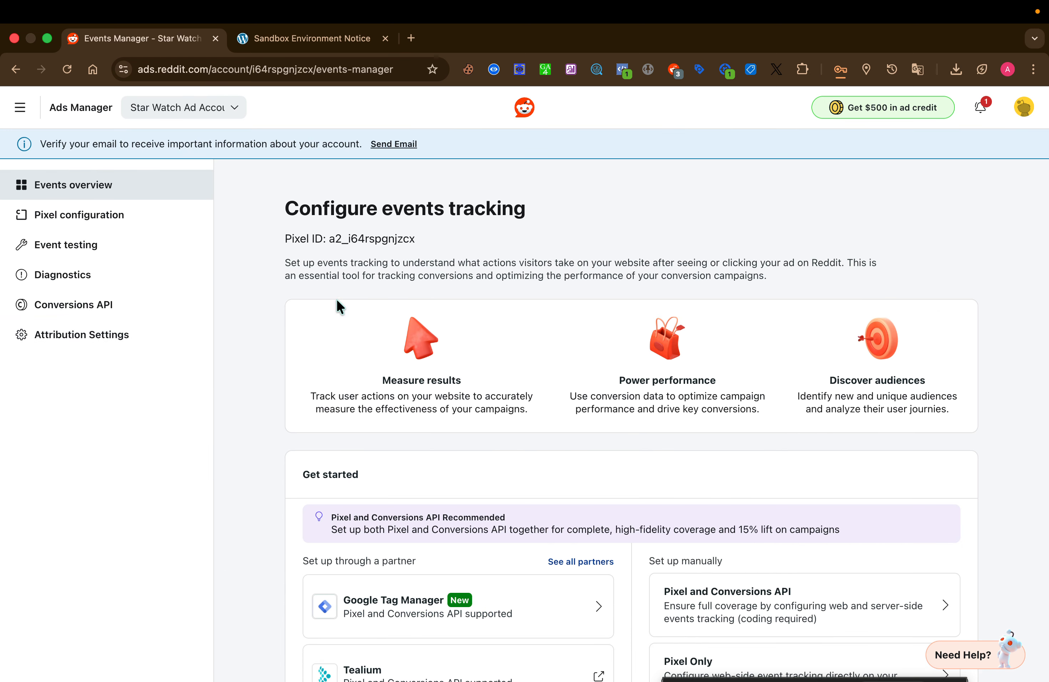
# - Request the account's verification email, then open Reddit's verification message in Gmail in a new tab and verify the email address
pyautogui.click(397, 144)
pyautogui.click(411, 39)
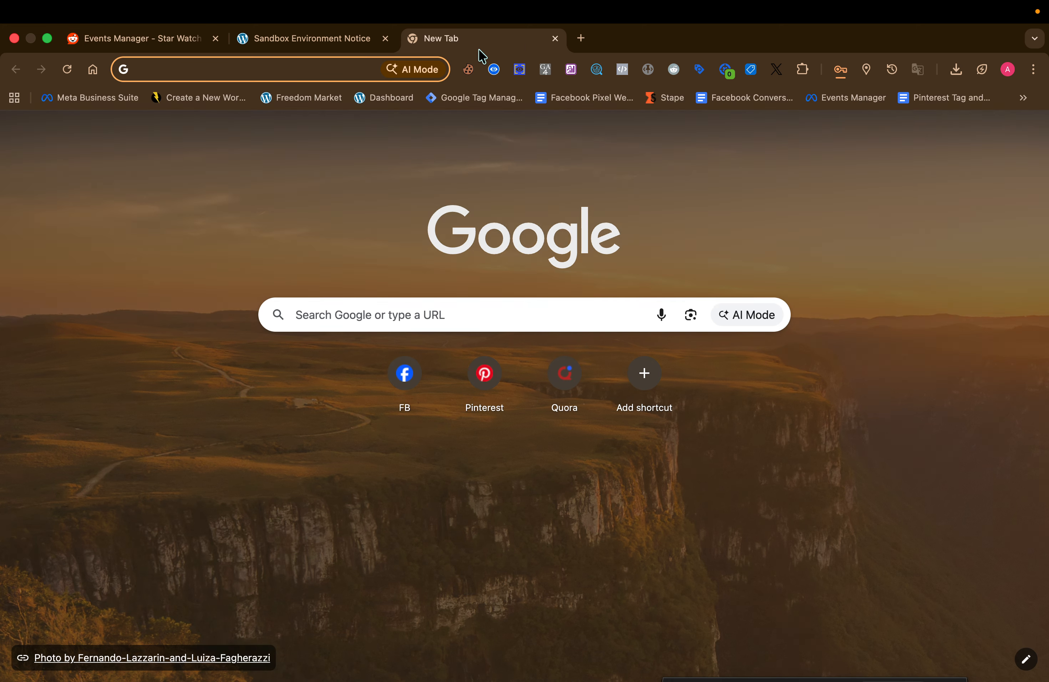
pyautogui.click(876, 134)
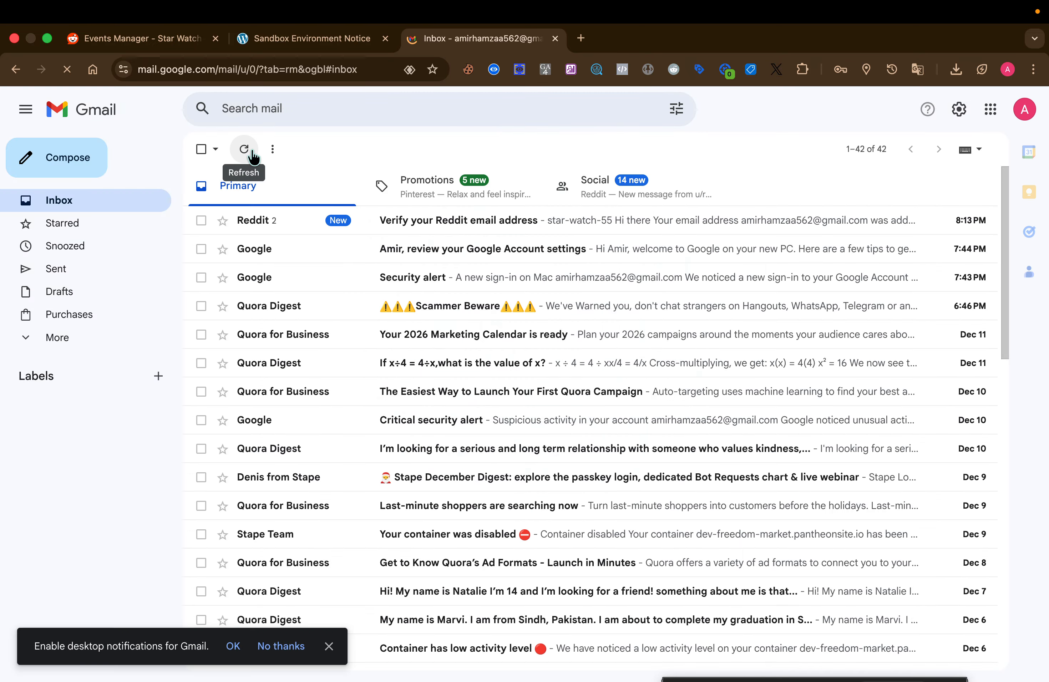
pyautogui.click(285, 225)
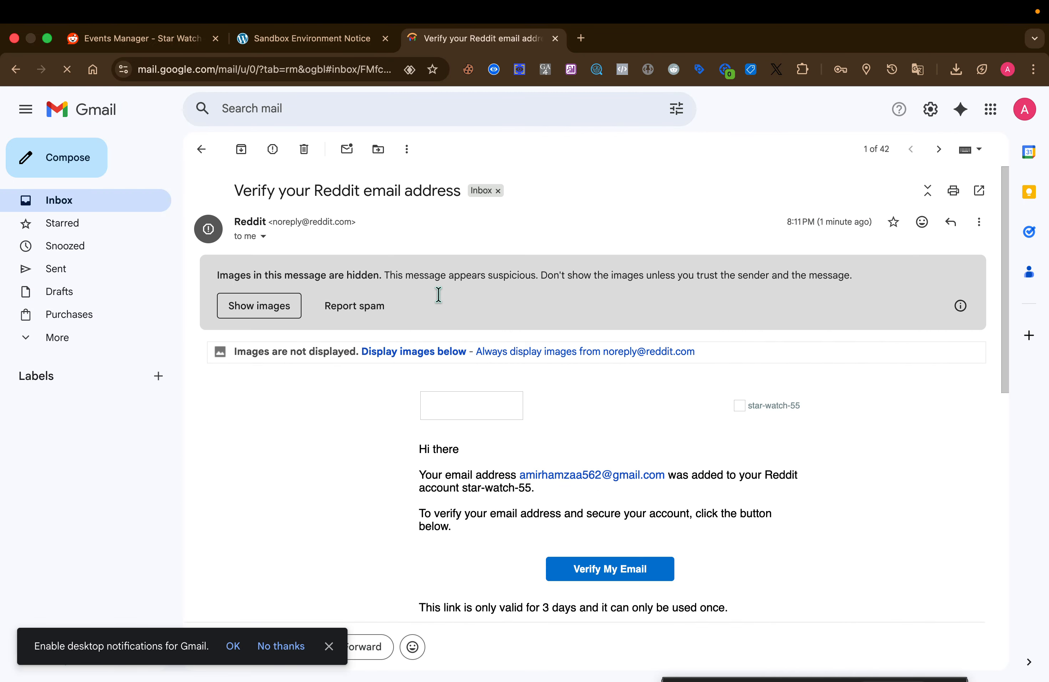
pyautogui.click(556, 571)
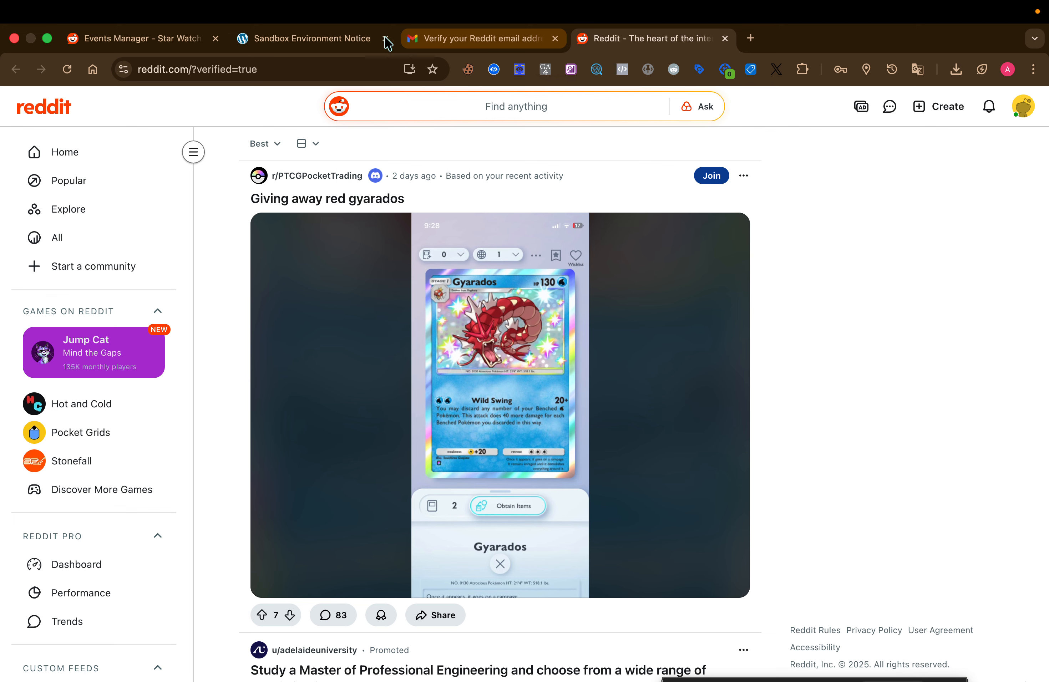
# - Return to the Events Manager and review the partner and manual setup options for events tracking
pyautogui.click(157, 39)
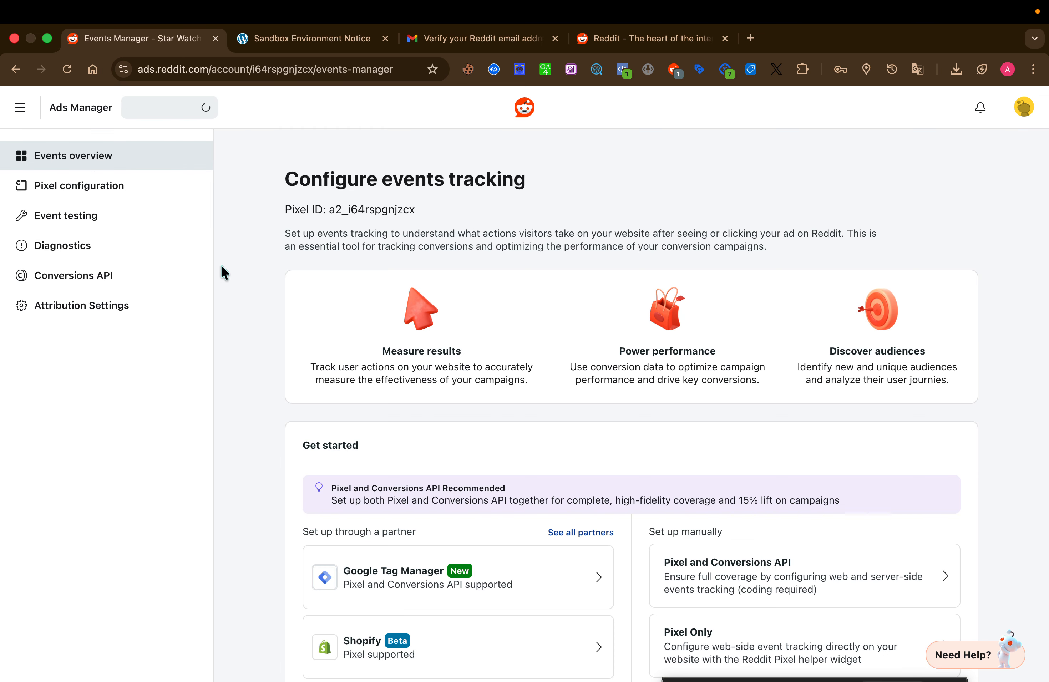
pyautogui.scroll(-3, 286, 374)
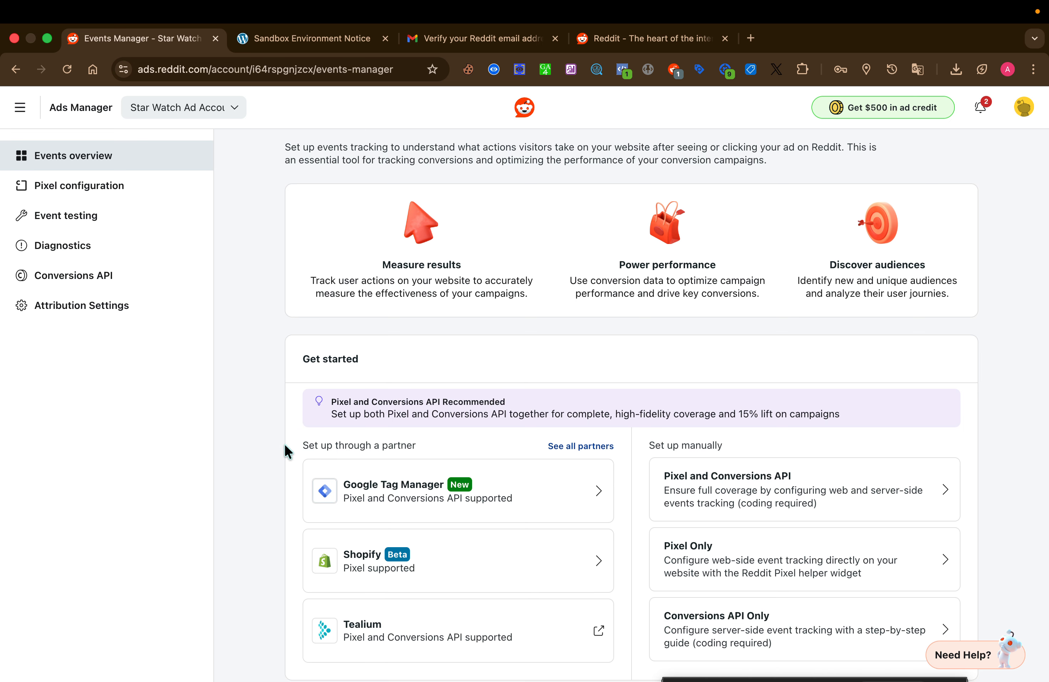
pyautogui.click(924, 12)
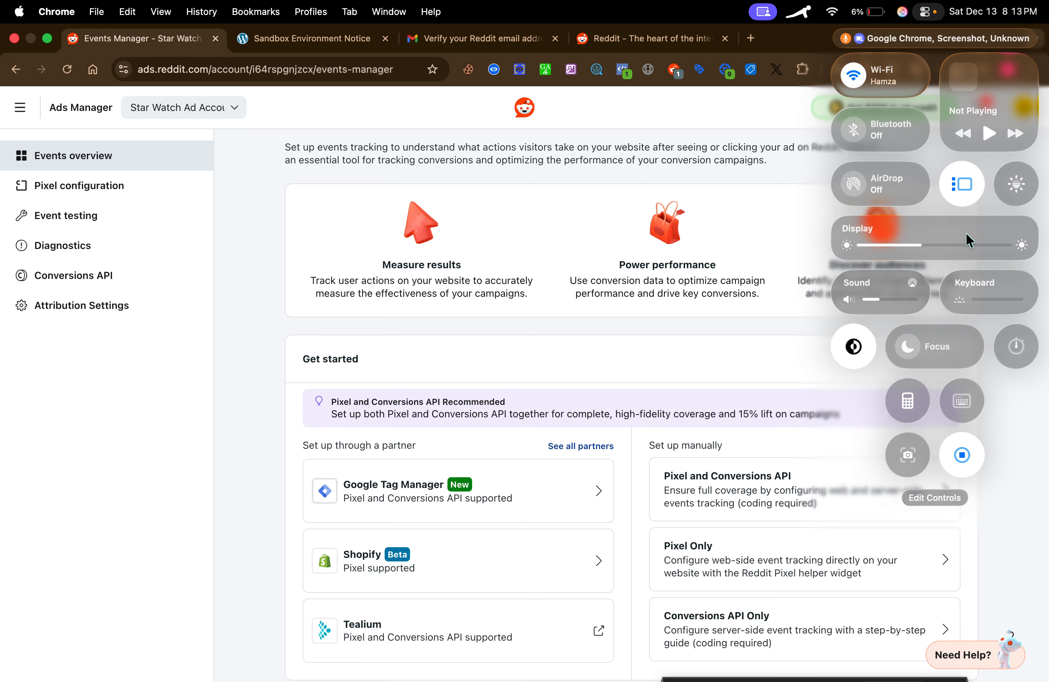